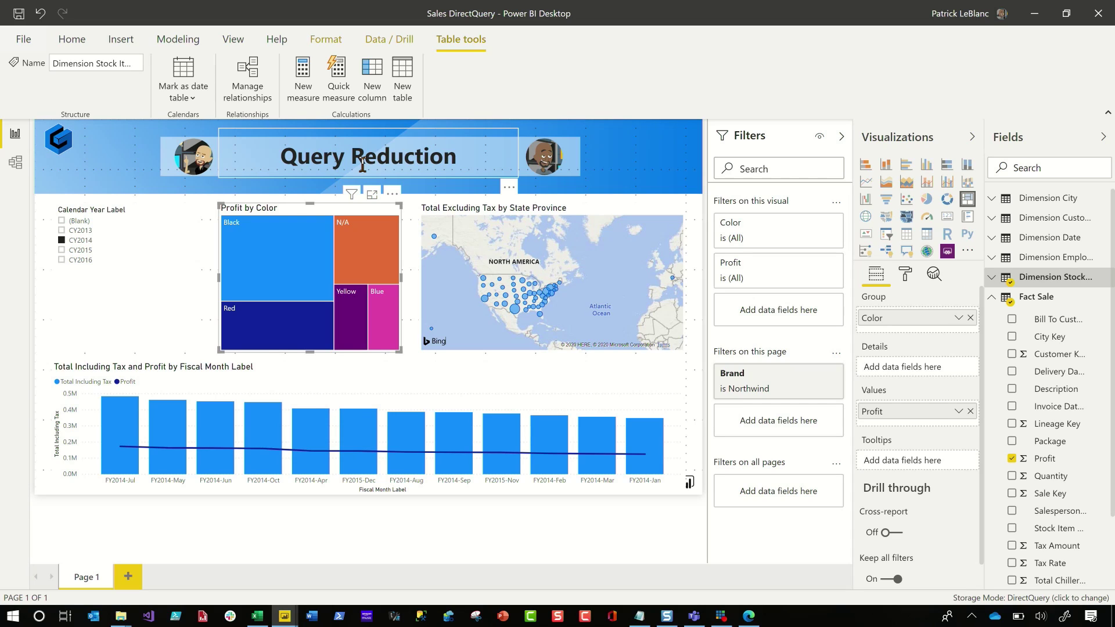
Step: Open the Options dialog from File > Options and settings
click(26, 35)
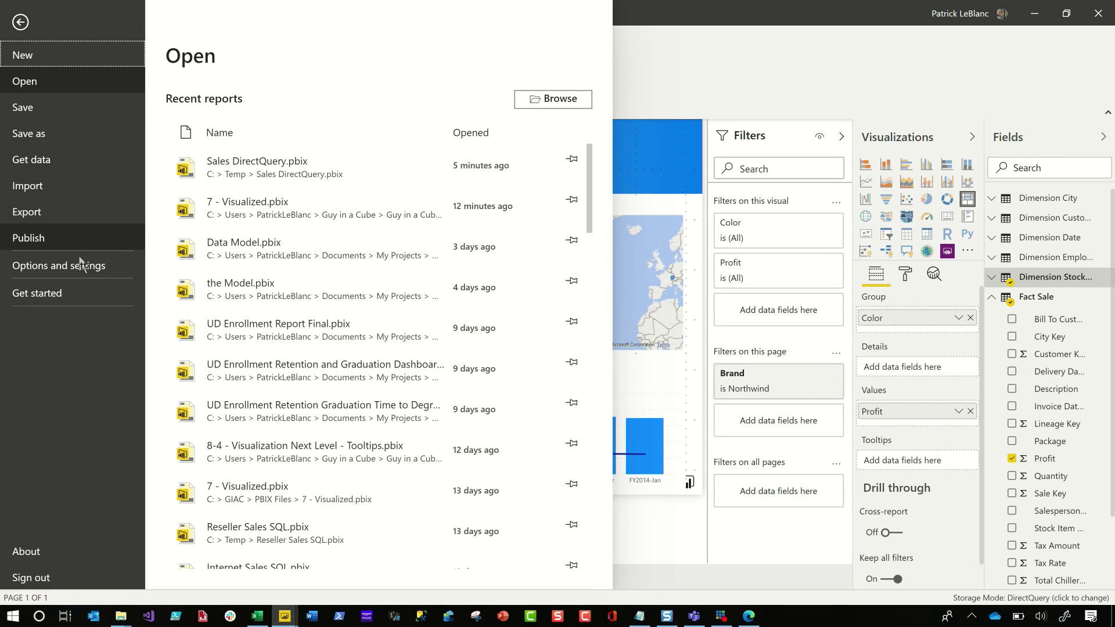
click(85, 263)
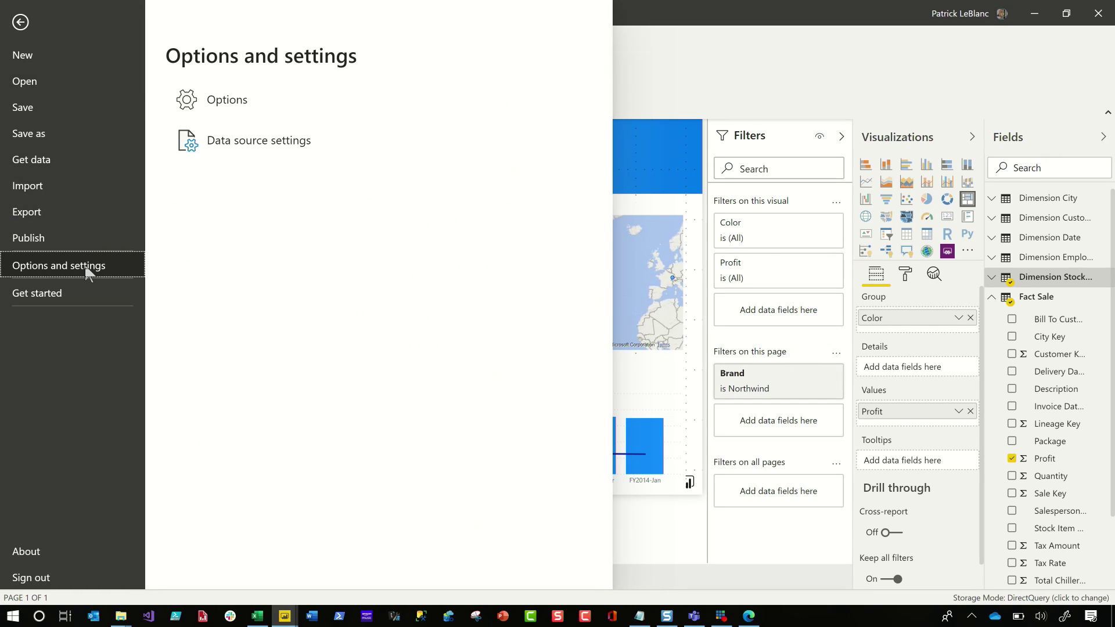
click(223, 102)
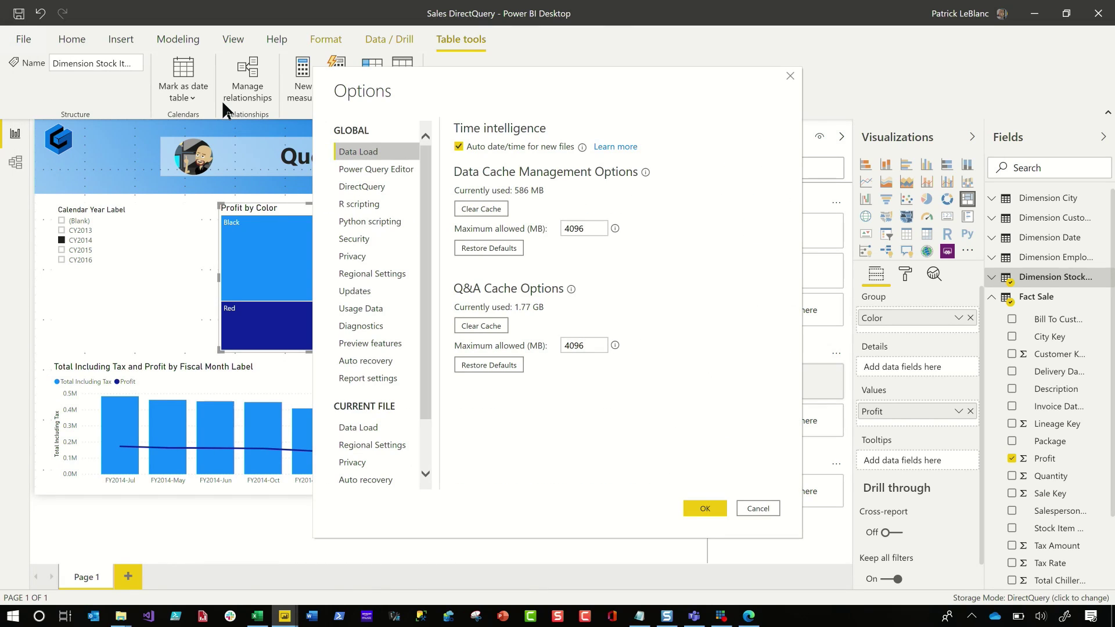
scroll(396, 427, down, 1)
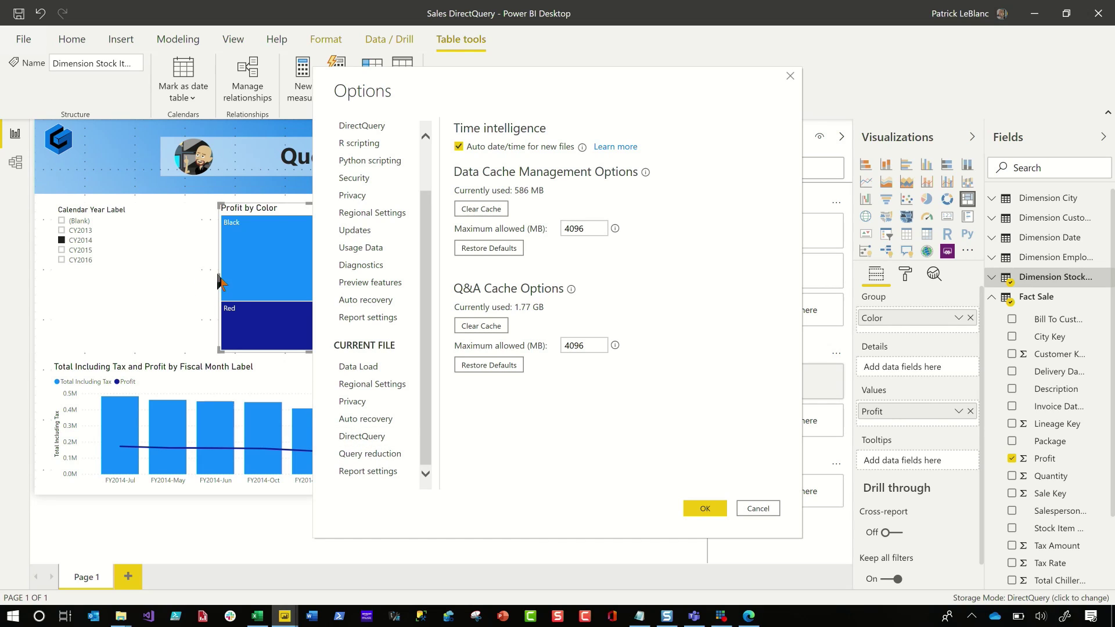
Step: In Query reduction, disable default cross-highlighting and add Apply buttons to slicers and basic filters
click(374, 453)
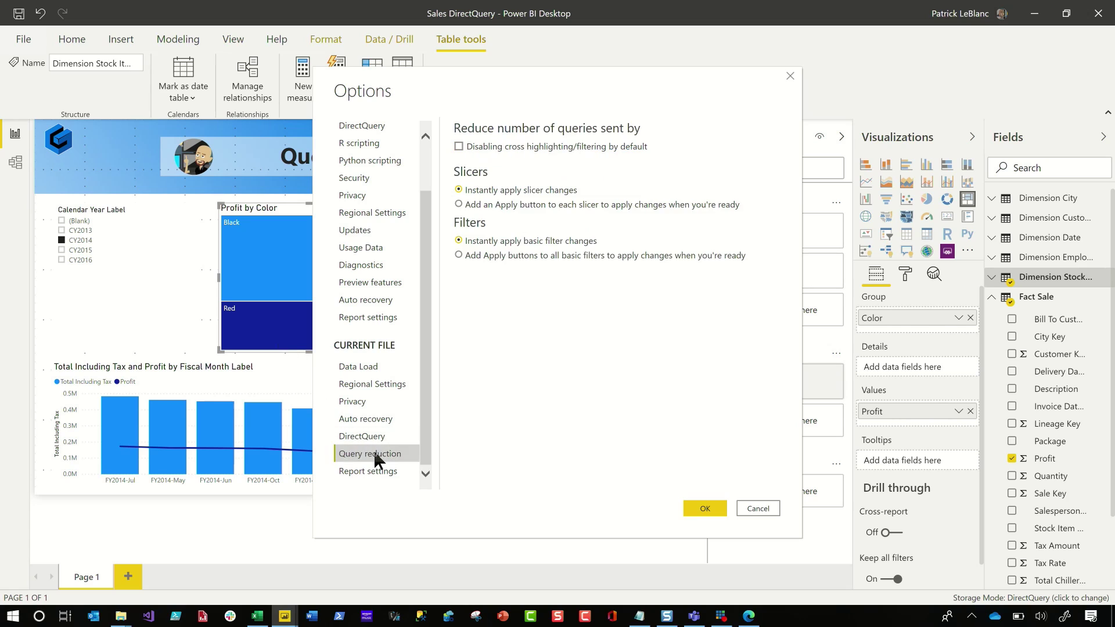
click(494, 145)
click(495, 206)
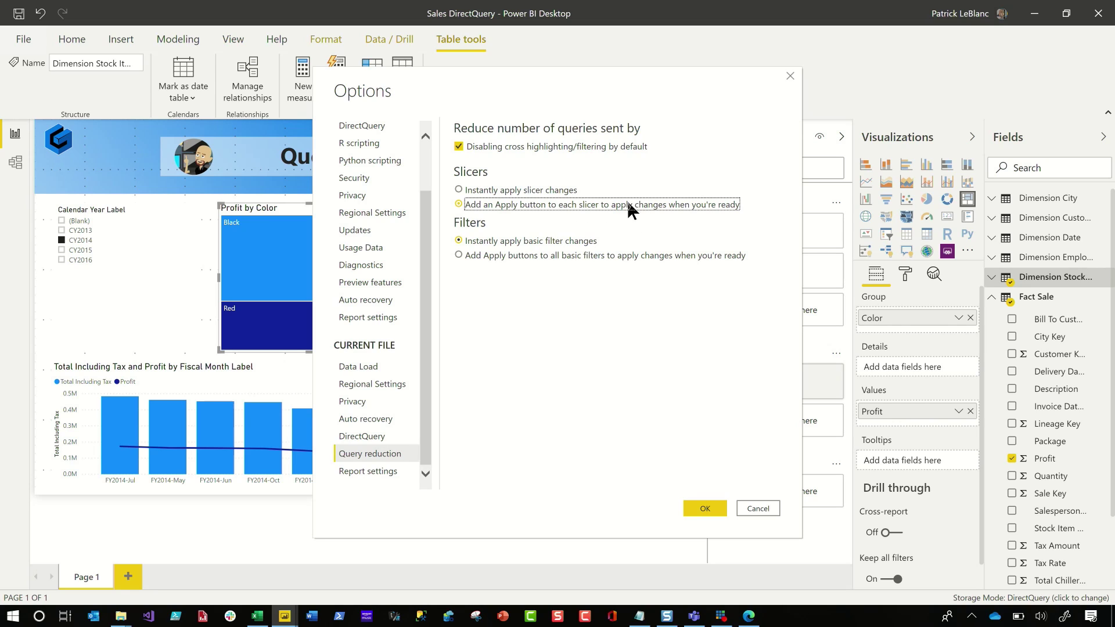
click(509, 258)
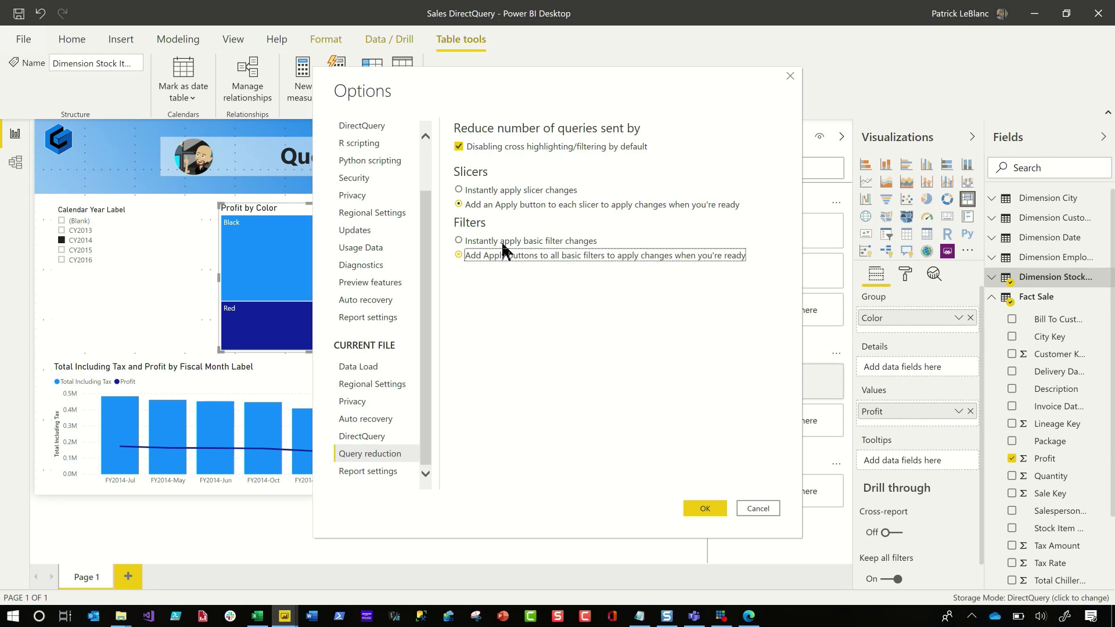
click(703, 509)
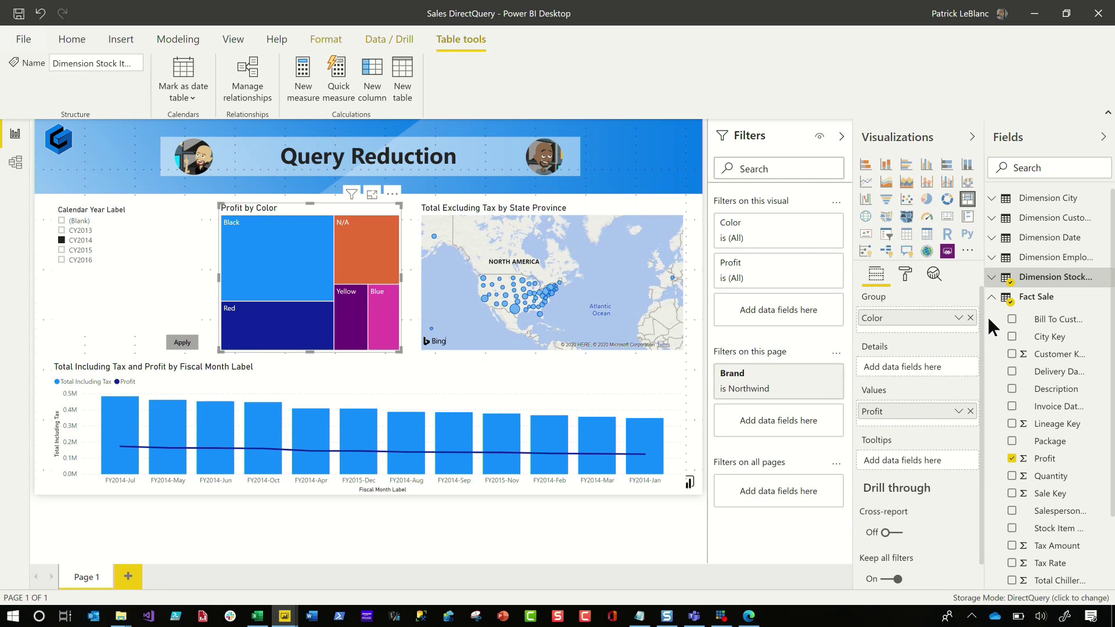
Step: Expand the Brand filter, then test interactions by selecting the Black tile and FY2014-Aug bar
mouse_move(815, 393)
click(799, 374)
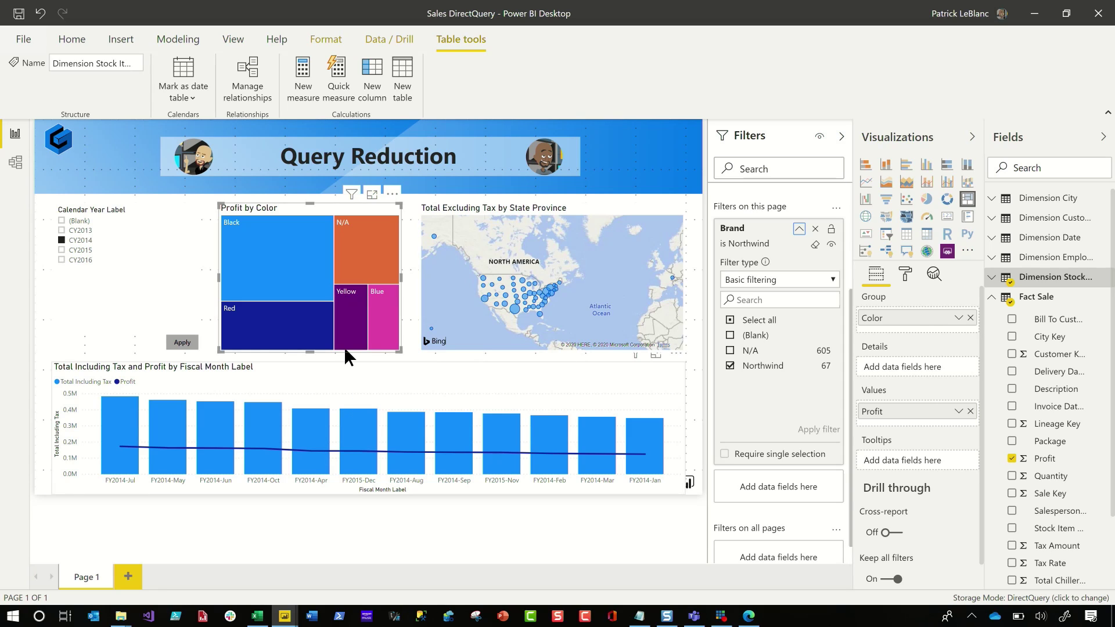
click(297, 274)
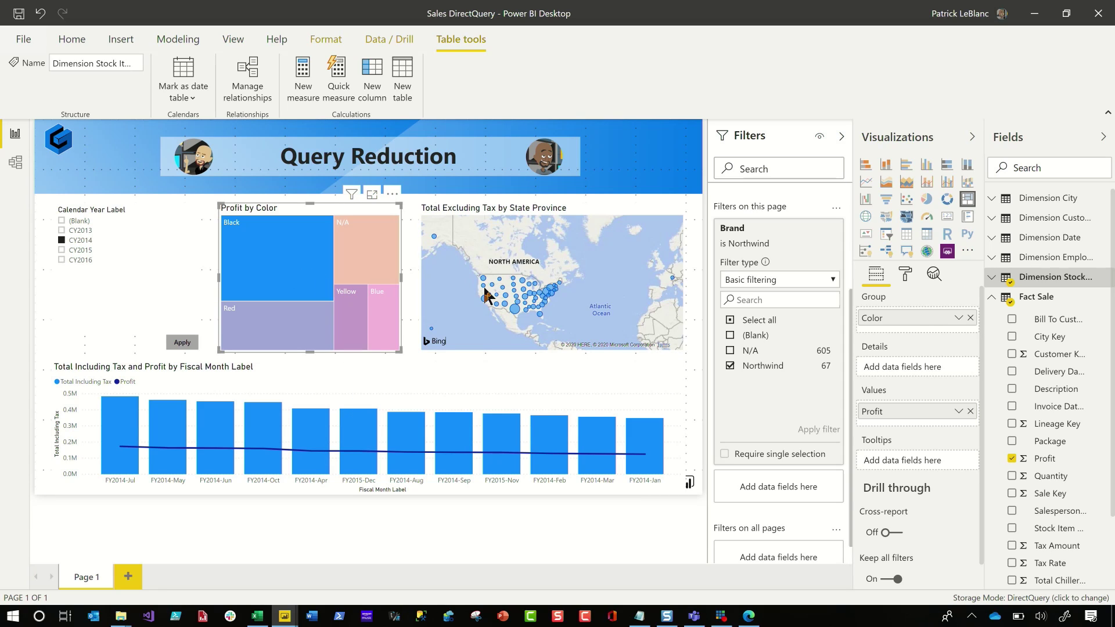
click(406, 433)
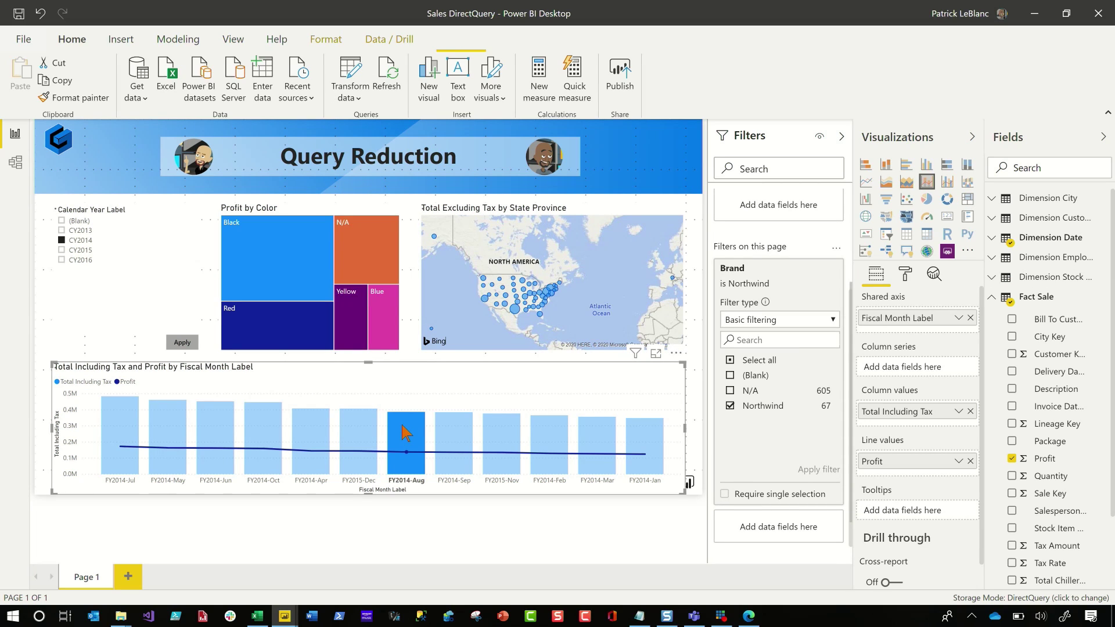
click(419, 418)
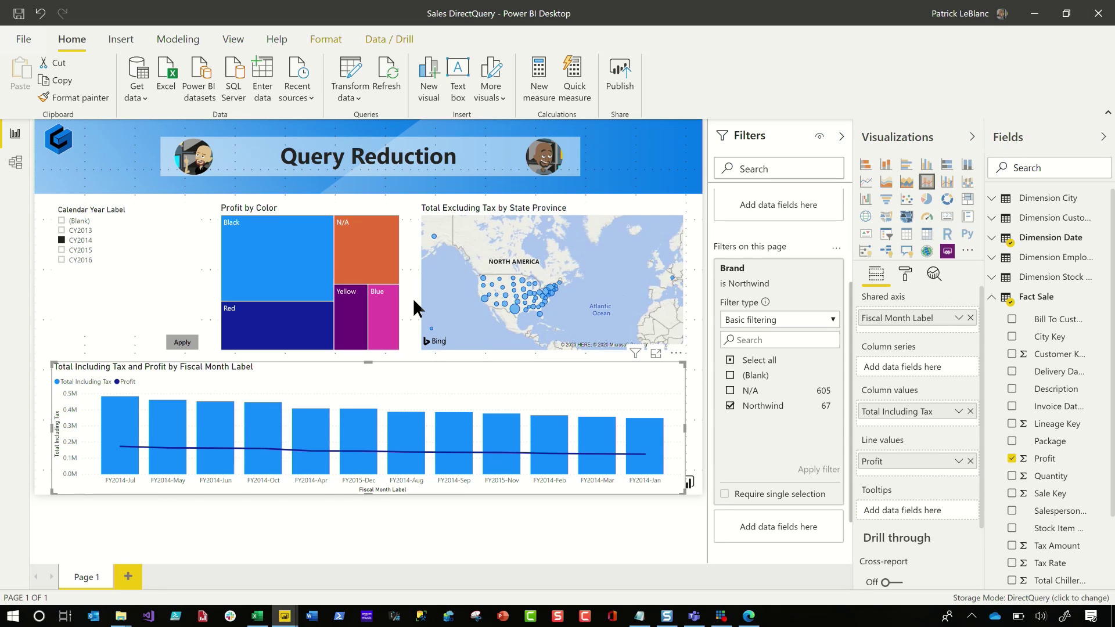
click(401, 255)
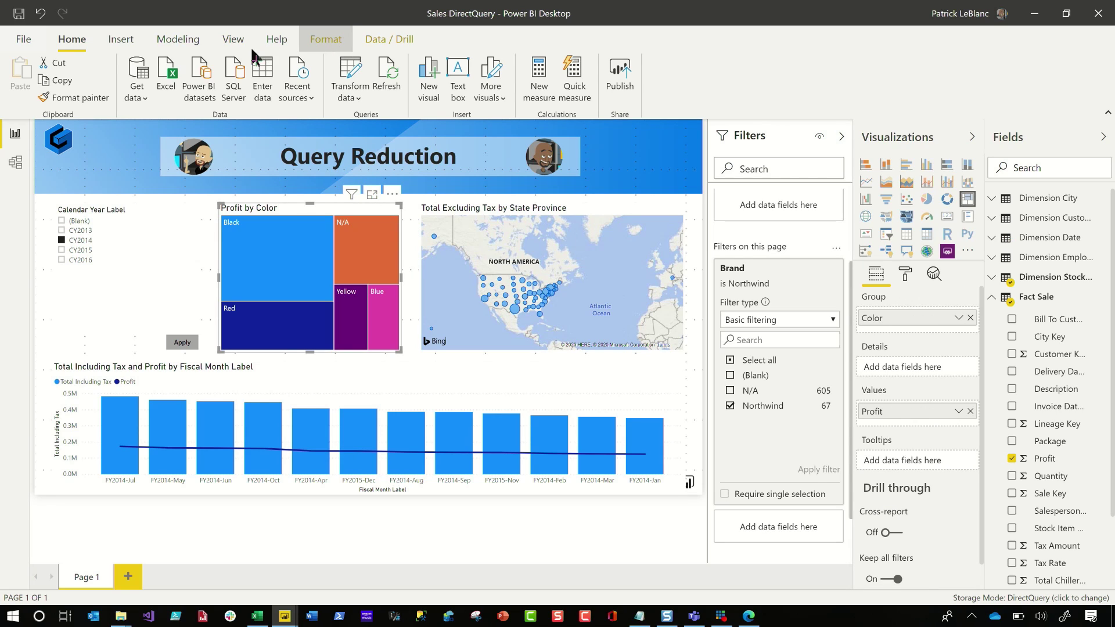
Step: Toggle Edit interactions on and off, then apply CY2015 instead of CY2014 in the year slicer
click(330, 40)
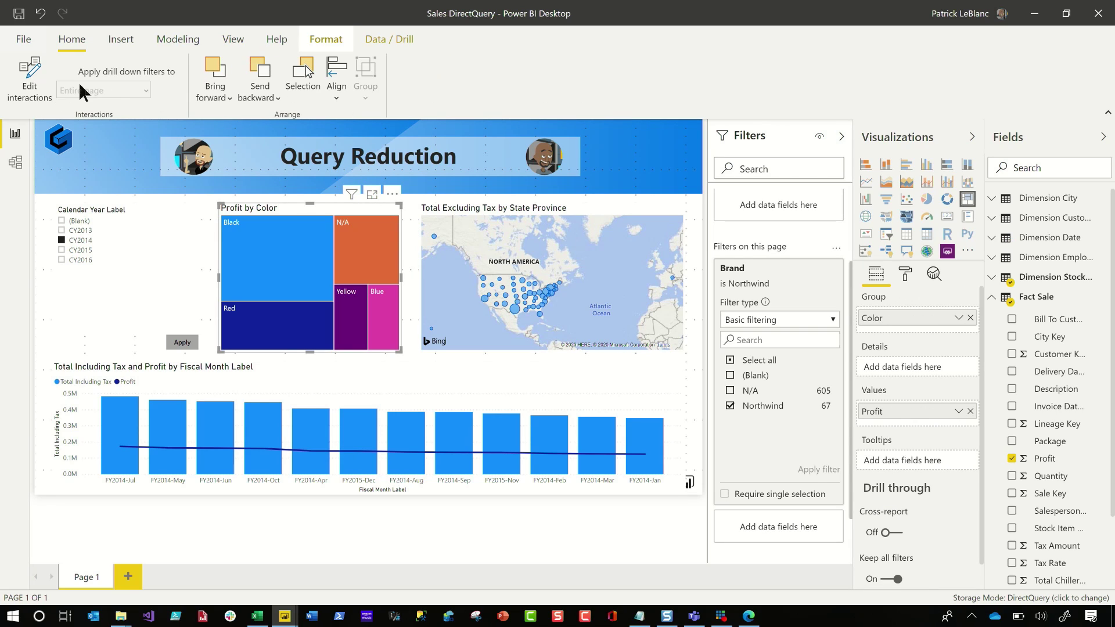
click(28, 77)
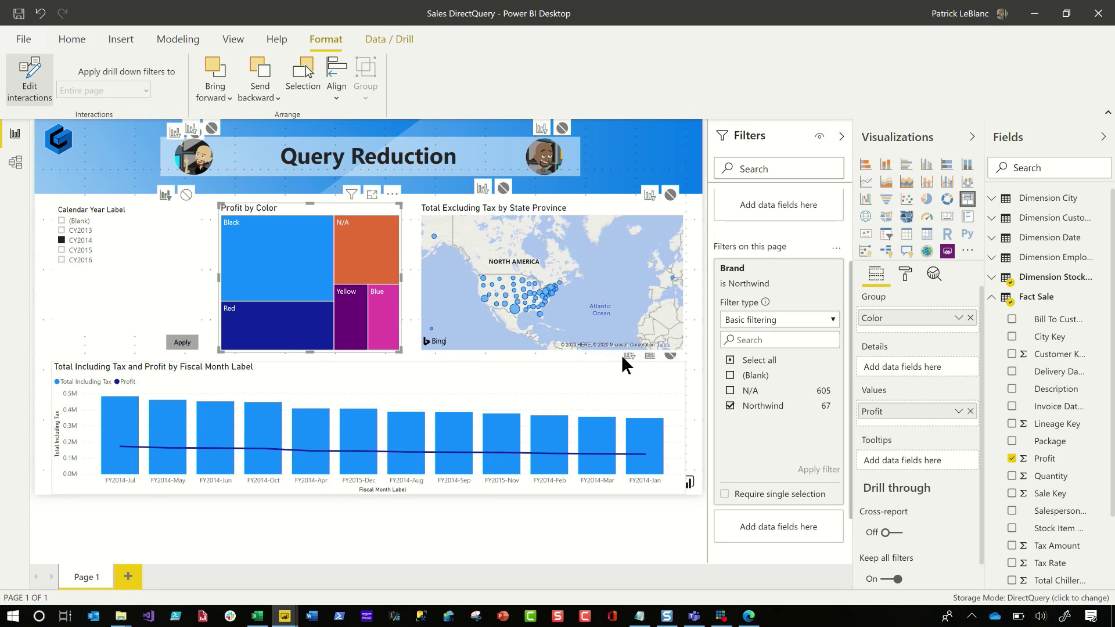
click(29, 76)
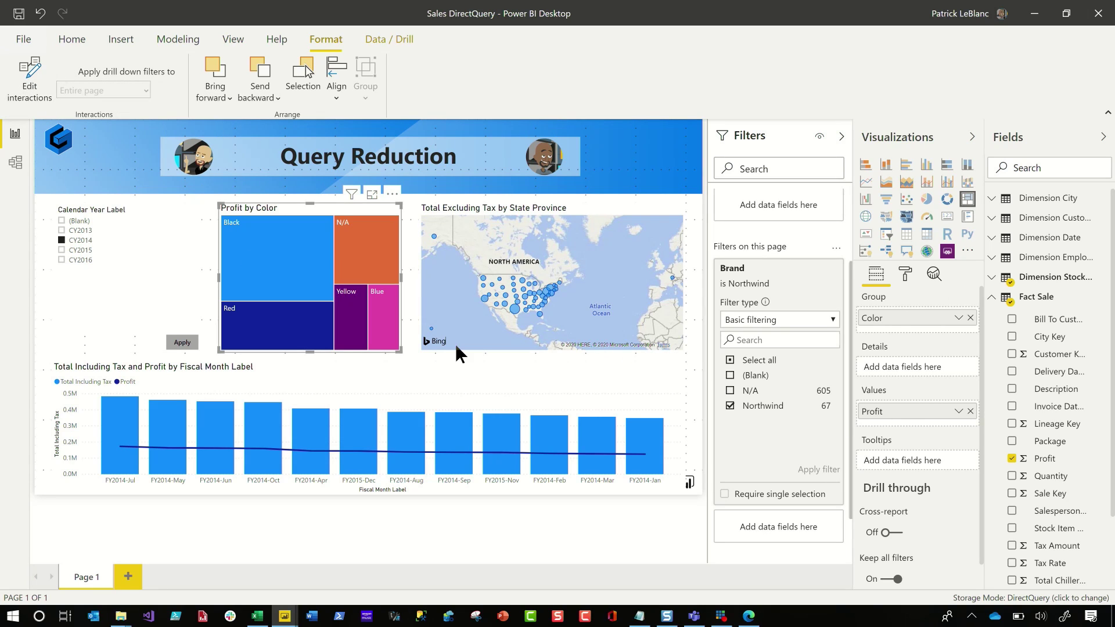
click(85, 250)
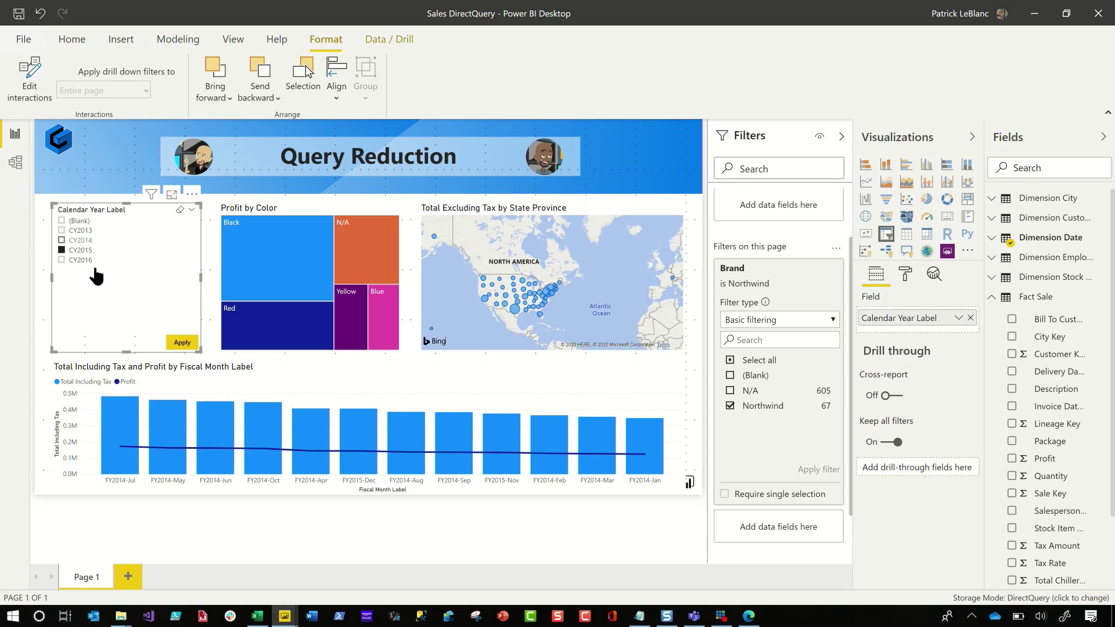
click(185, 342)
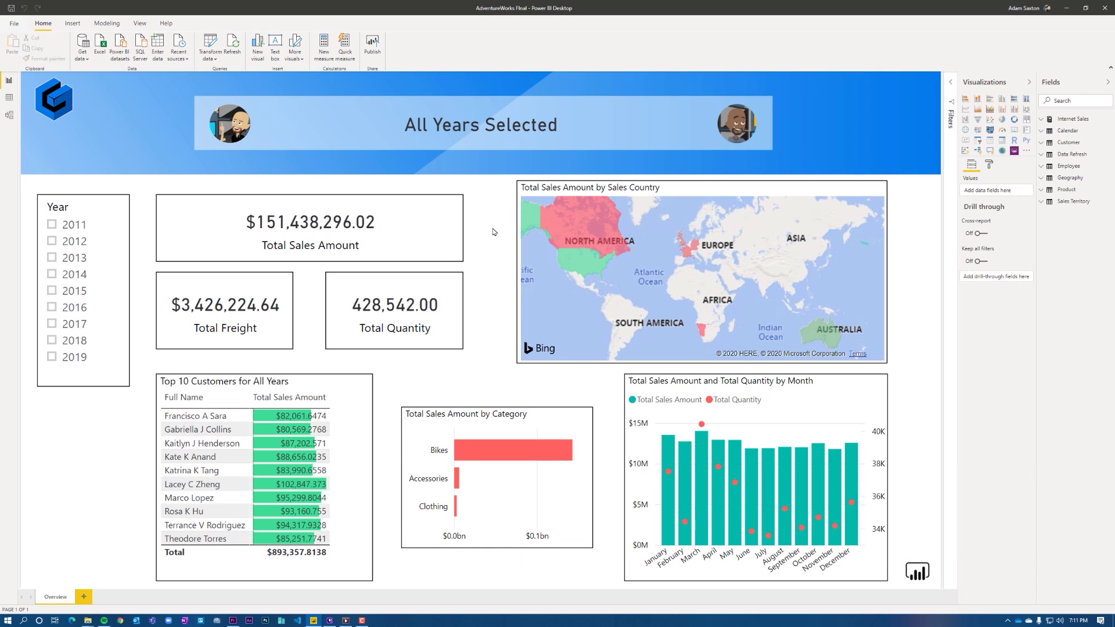
Step: In the current file's Report settings, forbid end users from exporting any data
click(14, 23)
click(28, 159)
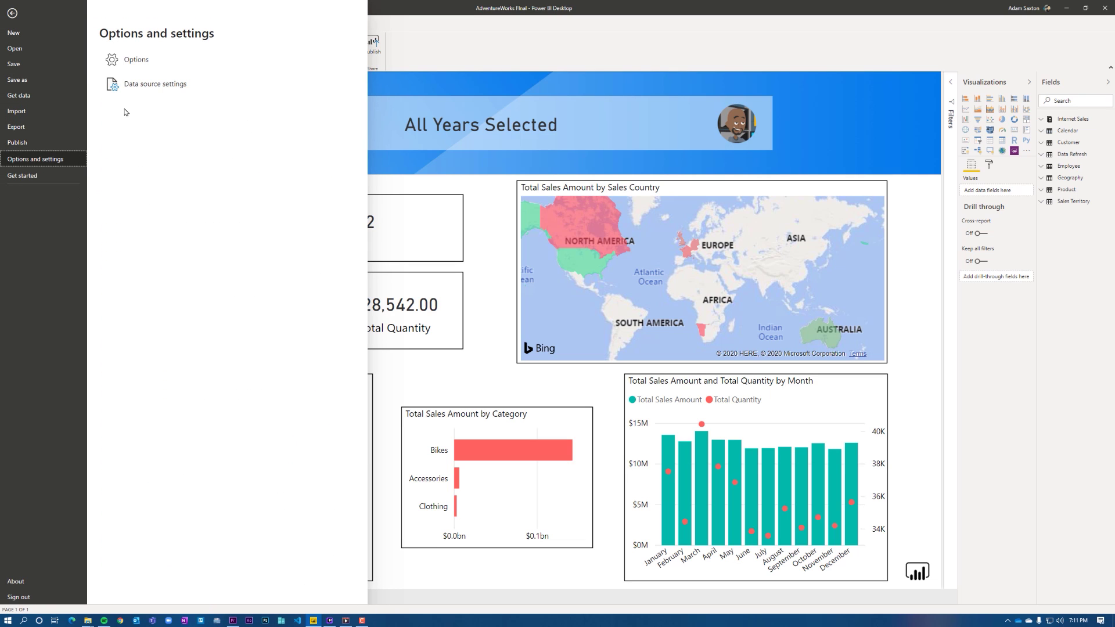
click(133, 63)
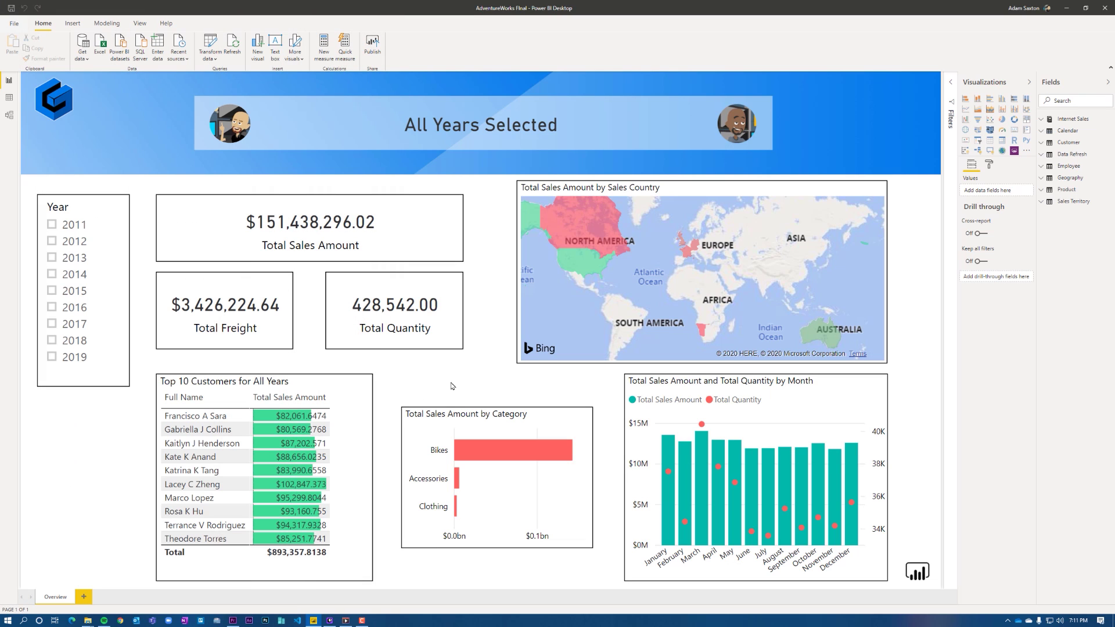
click(343, 503)
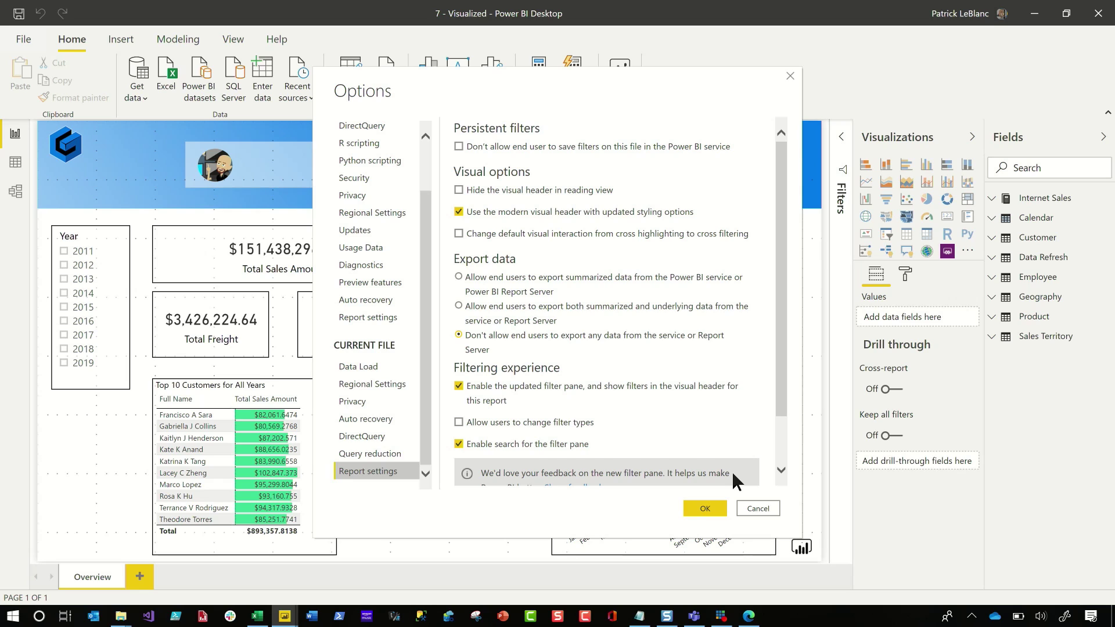
click(704, 508)
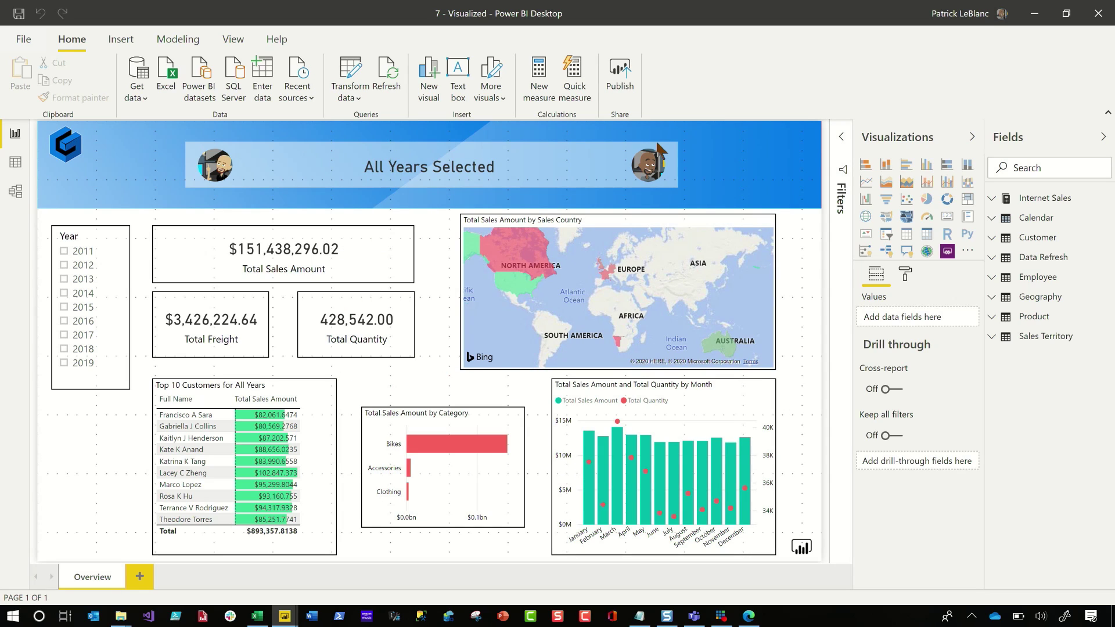
click(748, 616)
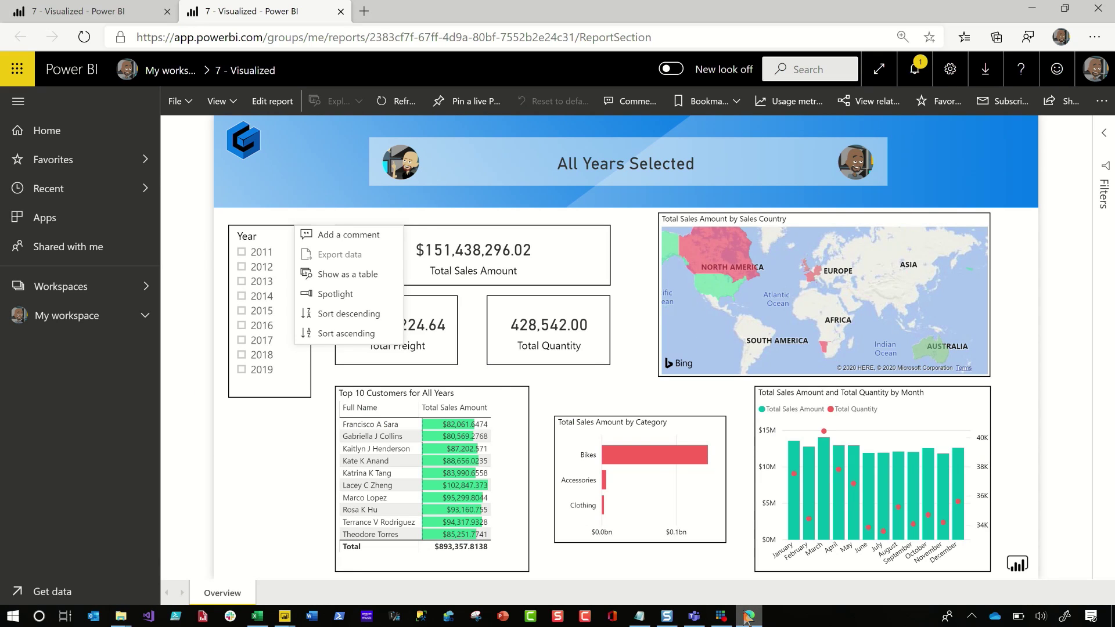
Step: Verify Export data is greyed out in the Top 10 Customers table and month chart menus
click(520, 379)
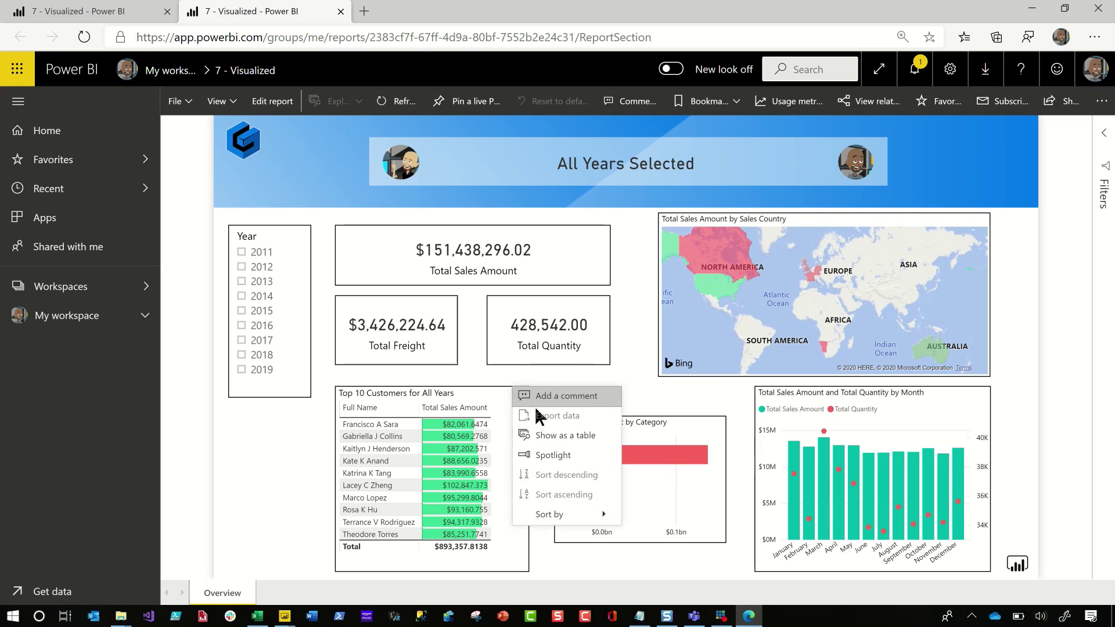
click(957, 406)
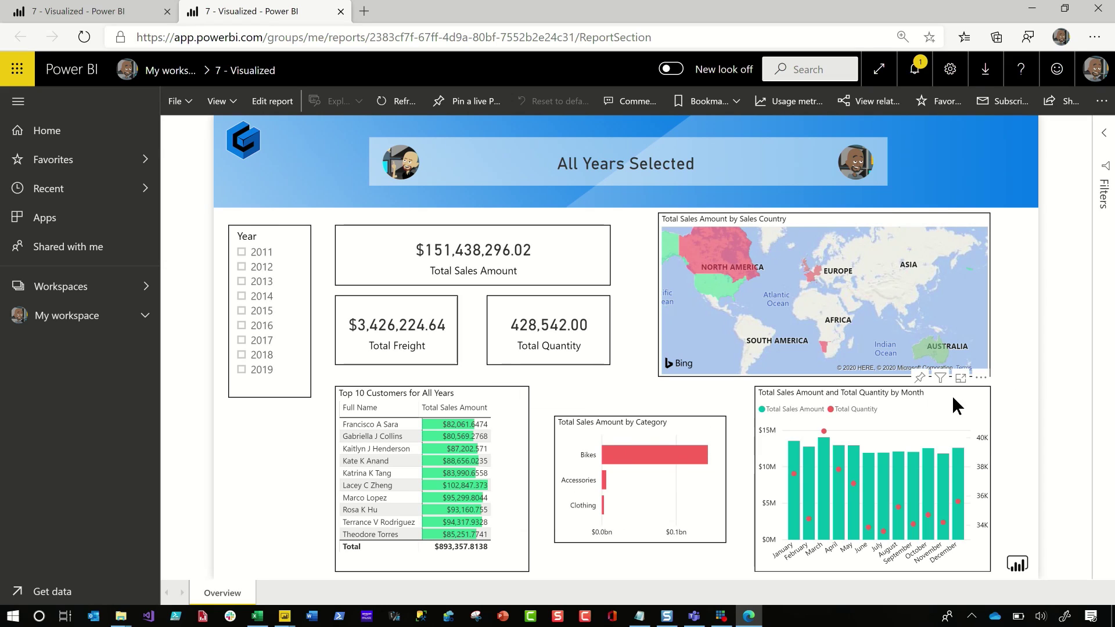
click(981, 378)
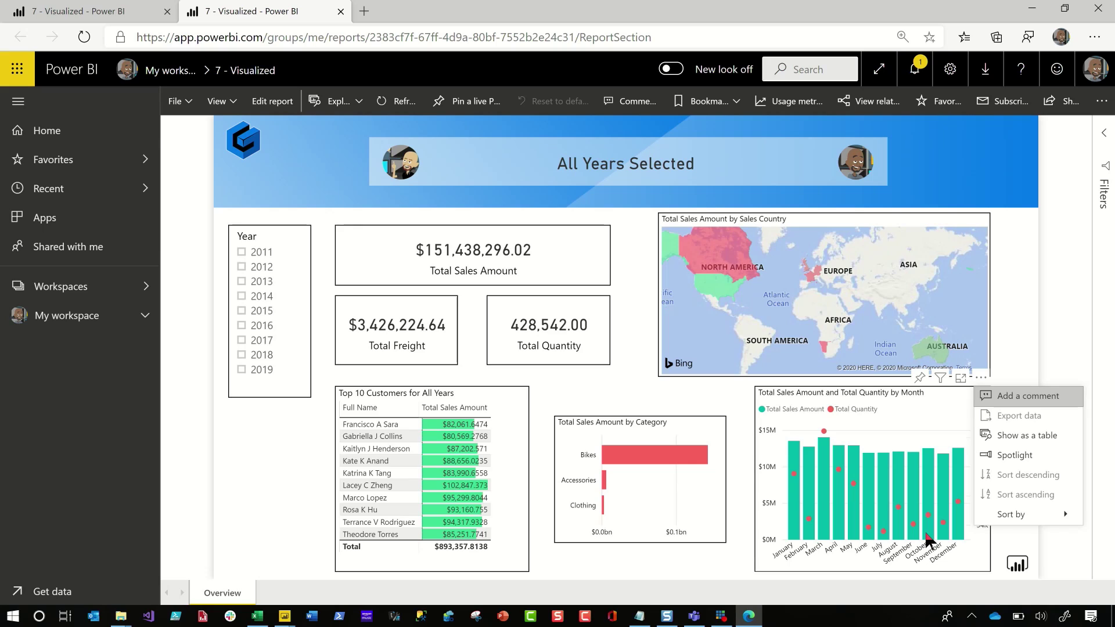
key(Up)
key(Right)
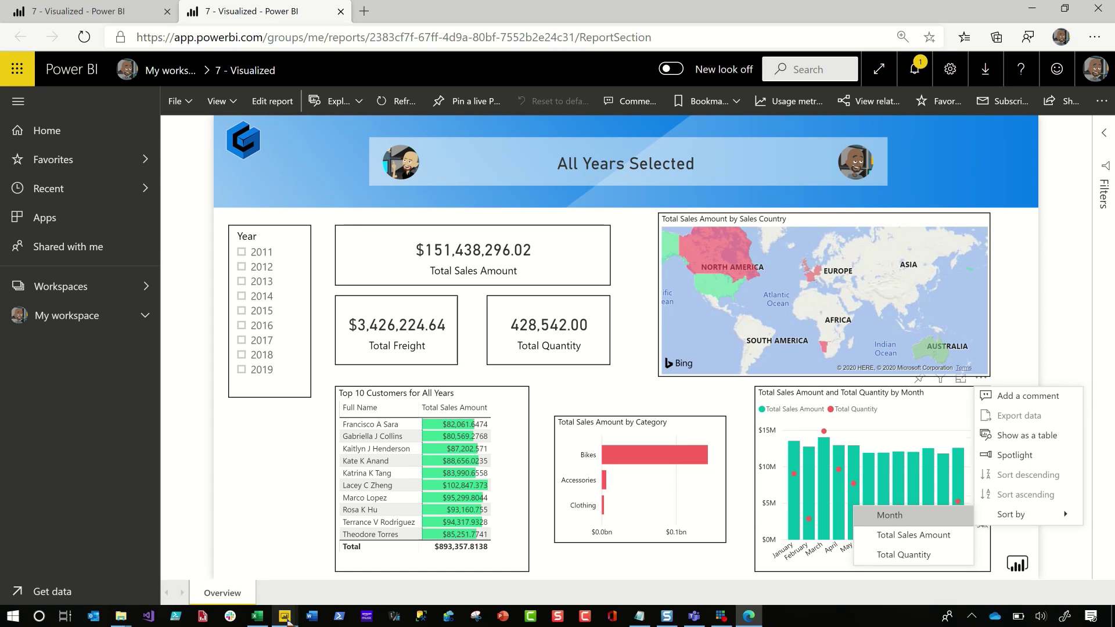
click(284, 615)
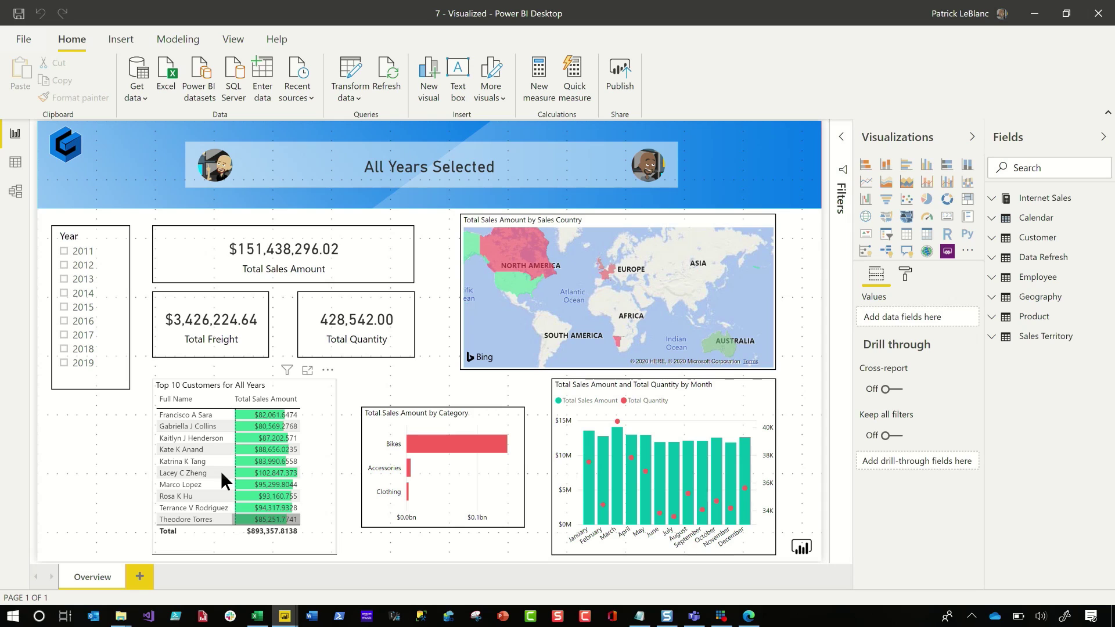
Step: Select one customer in Top 10 Customers to cross-highlight visuals, then show interaction settings
click(206, 447)
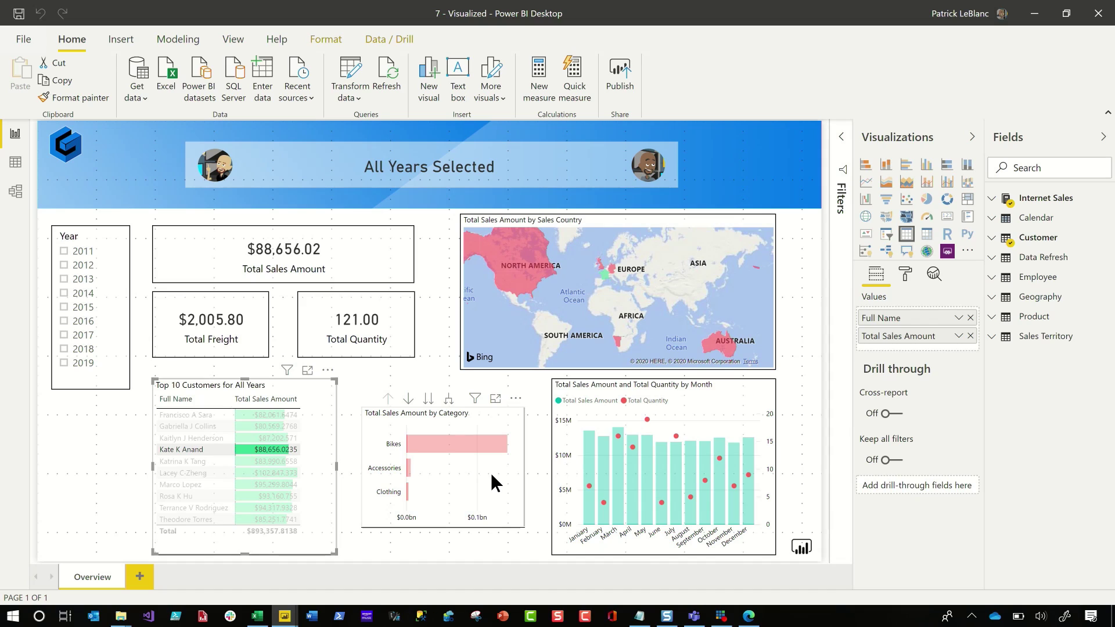
mouse_move(701, 485)
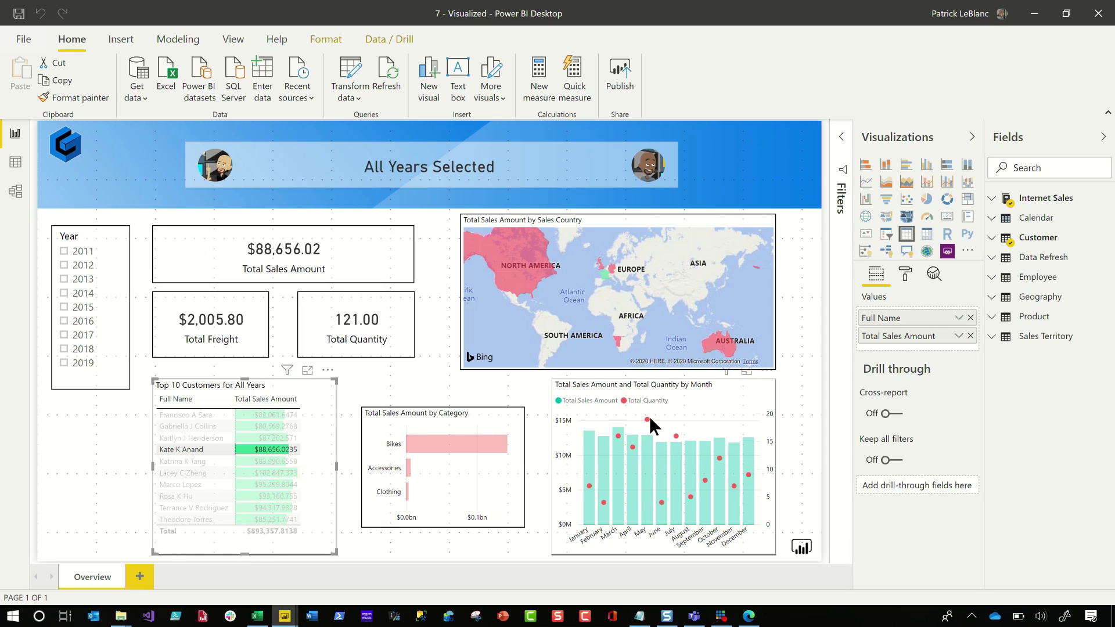
click(333, 39)
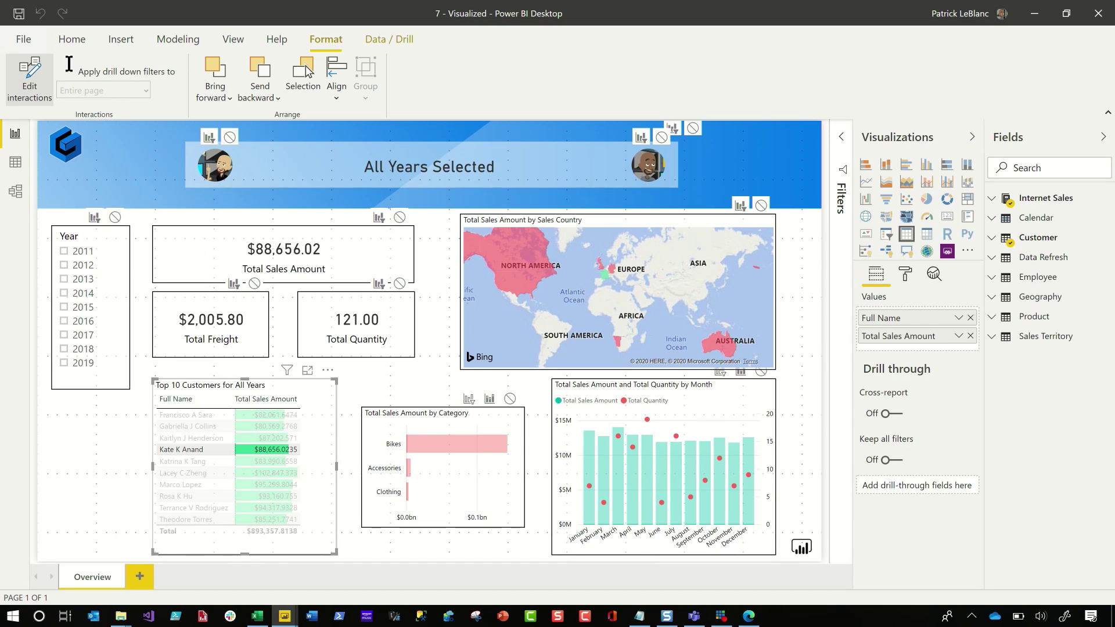
Step: Change the current file's default visual interaction from cross-highlighting to cross-filtering
click(23, 39)
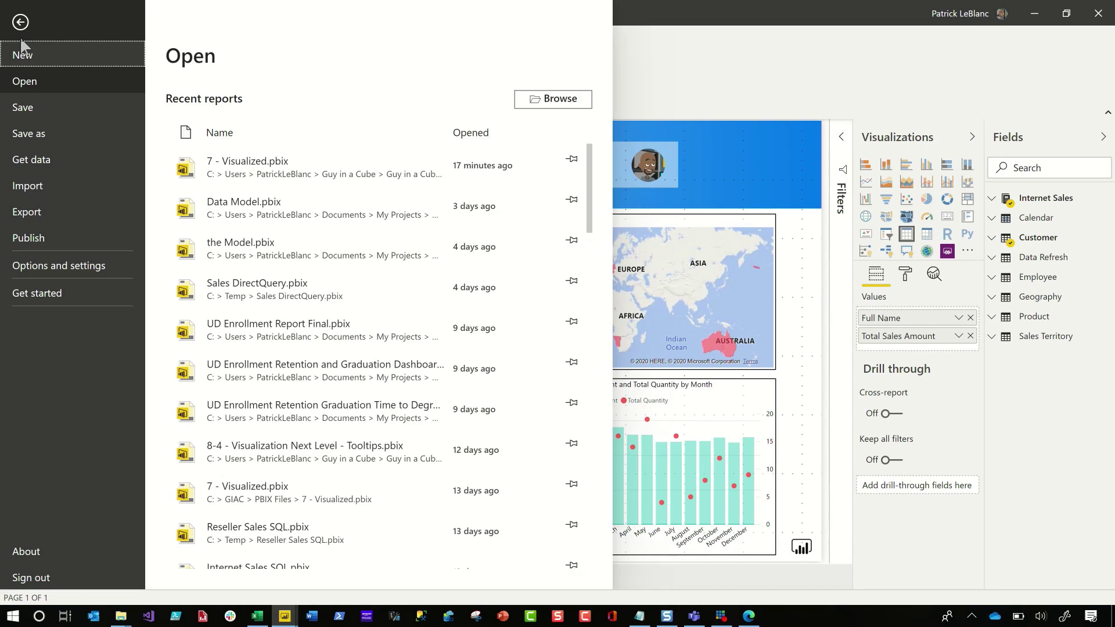
click(51, 267)
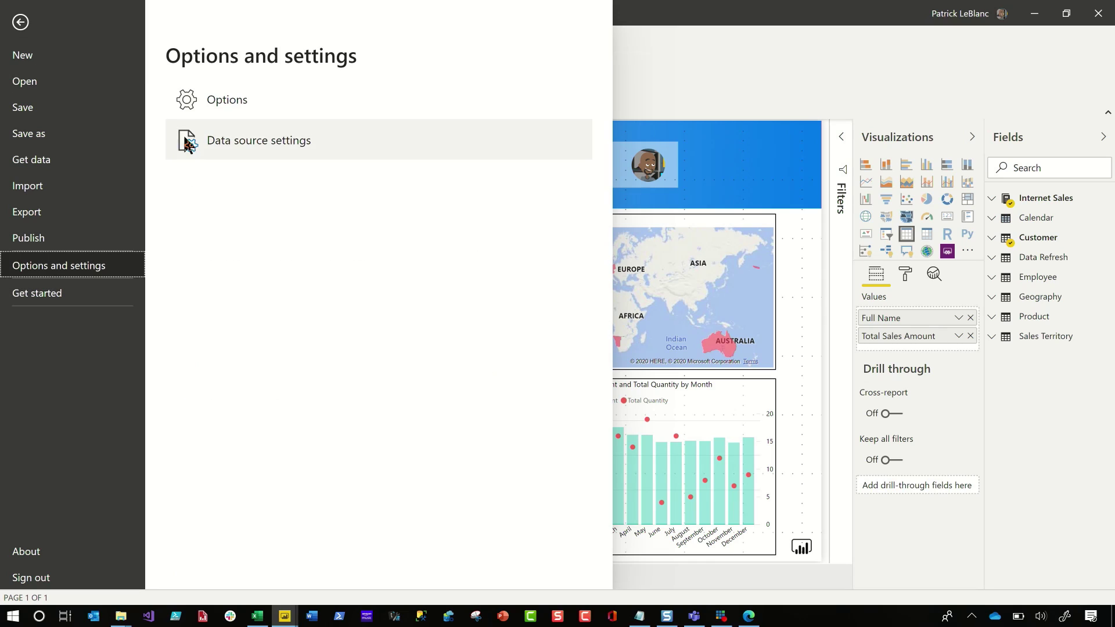
click(210, 99)
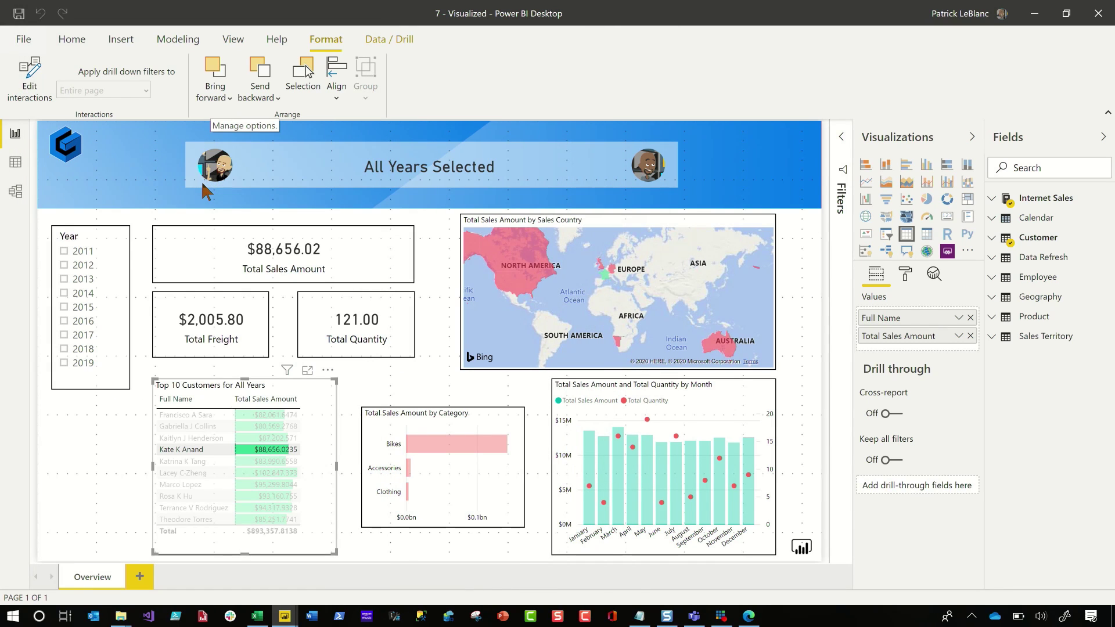
scroll(407, 400, down, 2)
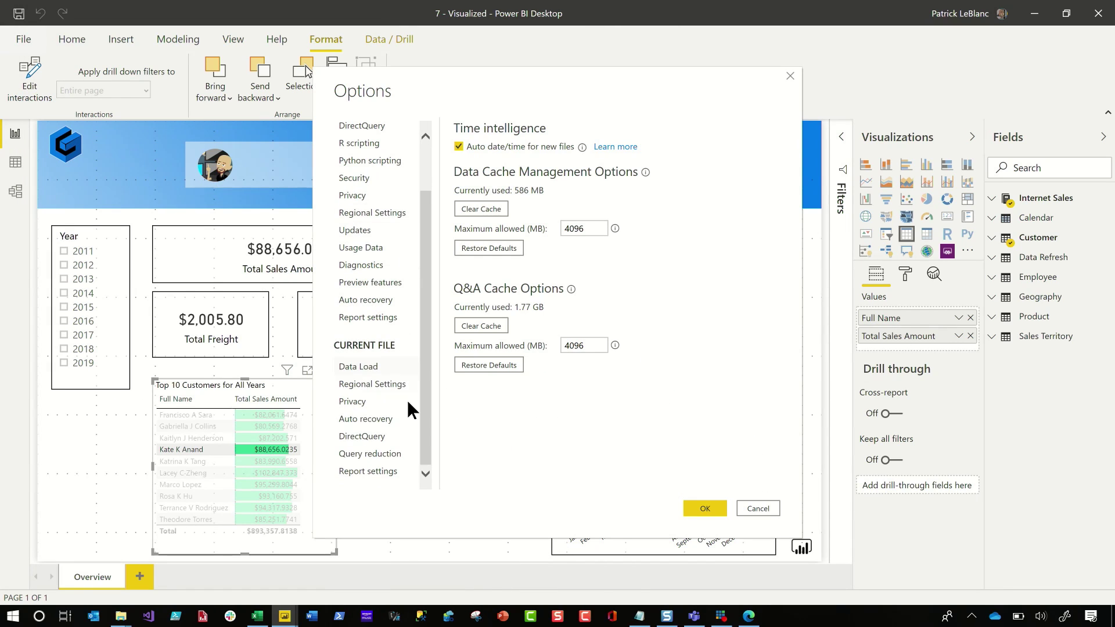
click(374, 479)
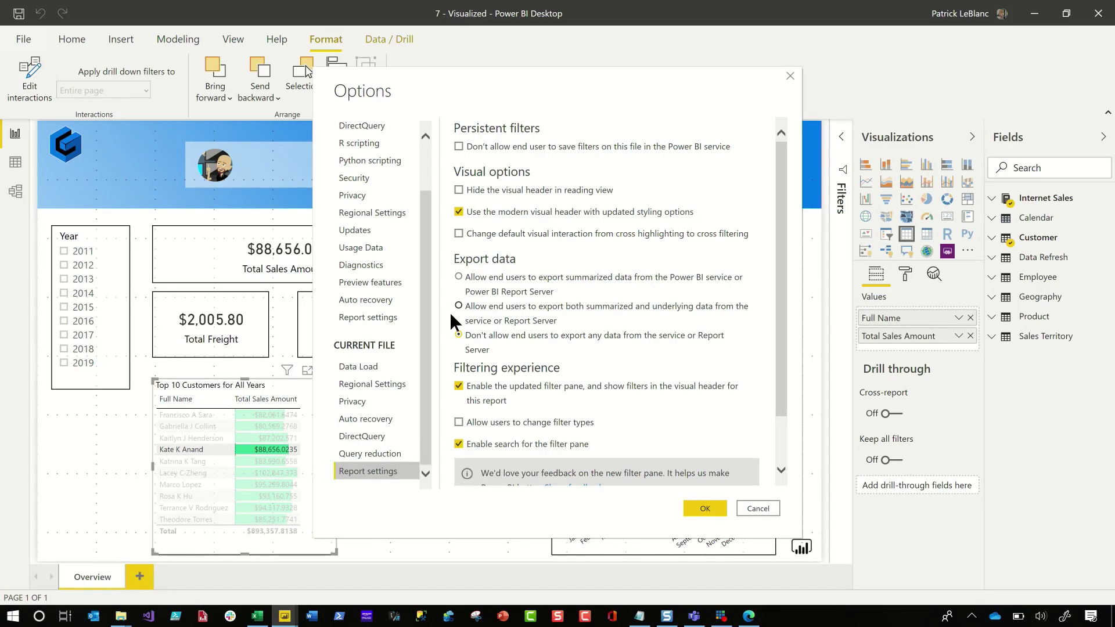
click(510, 233)
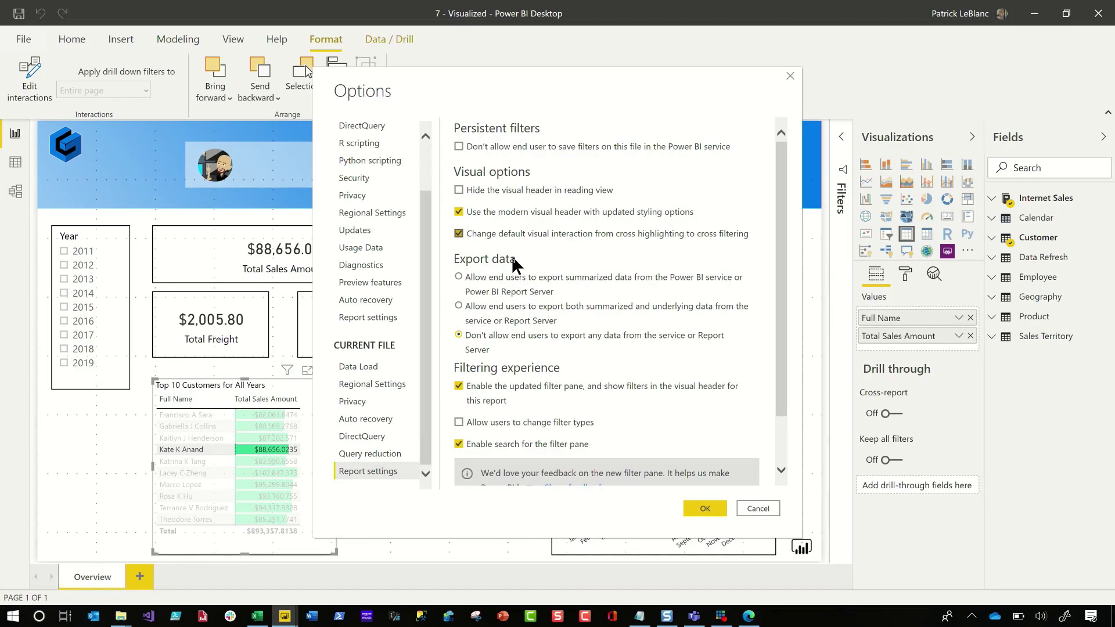
click(705, 508)
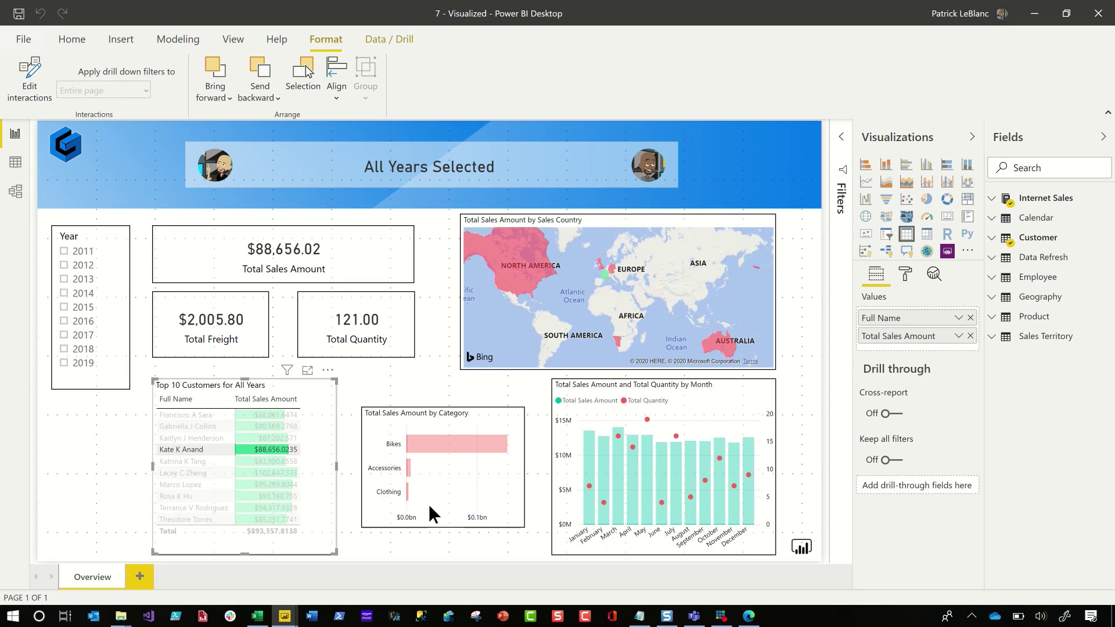
Step: Select three different customer rows in Top 10 Customers, cross-filtering the charts to each
click(262, 459)
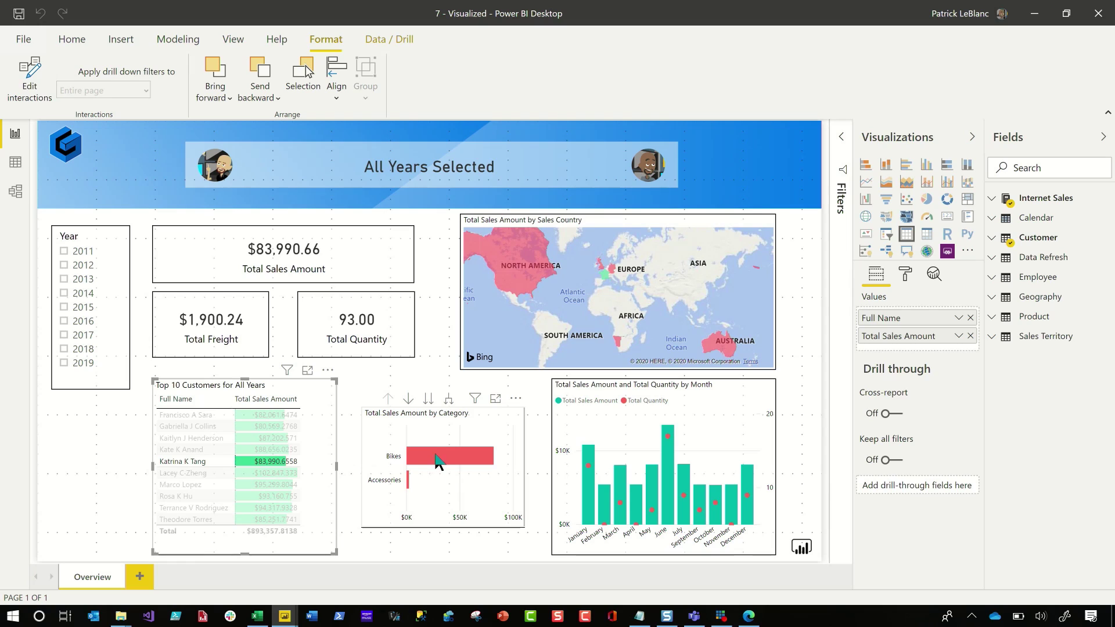
click(239, 485)
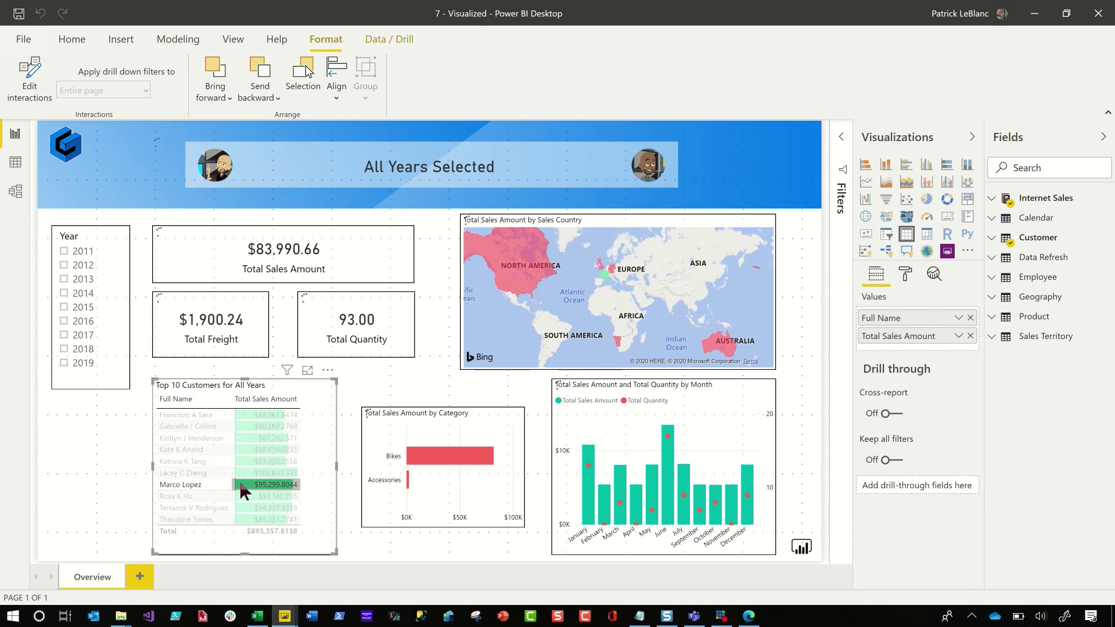
click(250, 439)
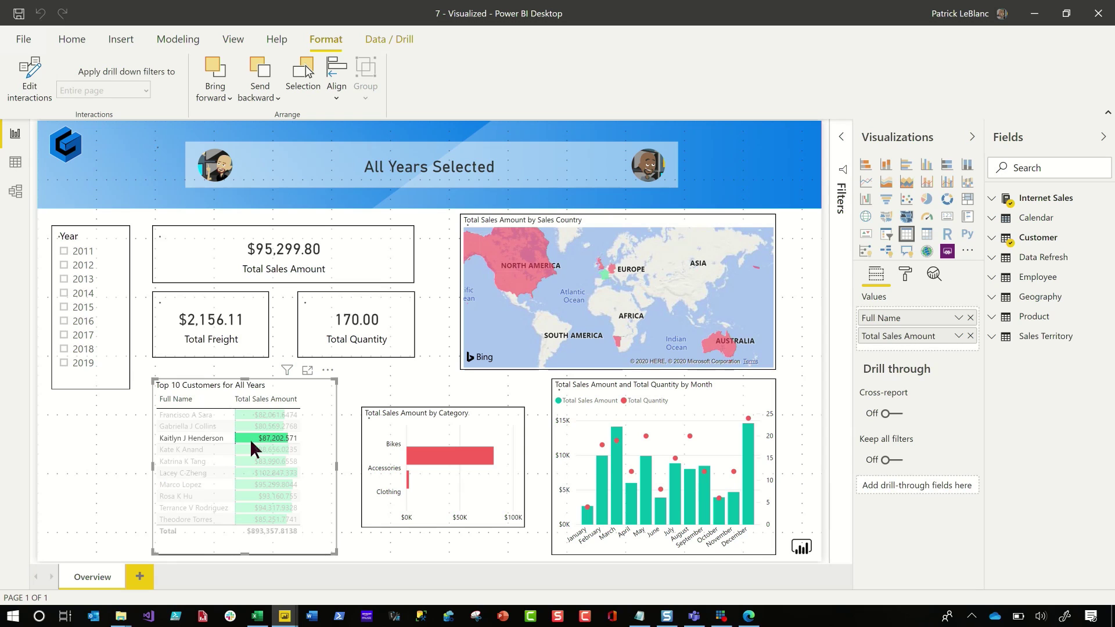